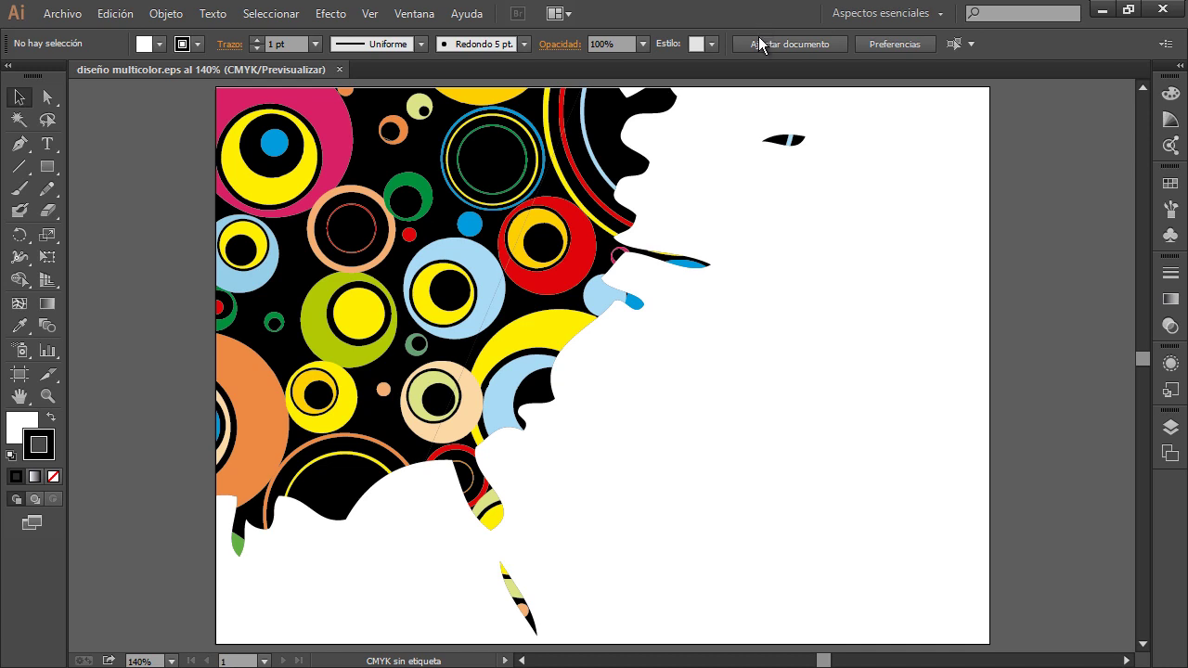
Step: Switch to the Zoom tool (Z) and show the preset zoom-level list in the status bar
{"action": "key", "text": "z"}
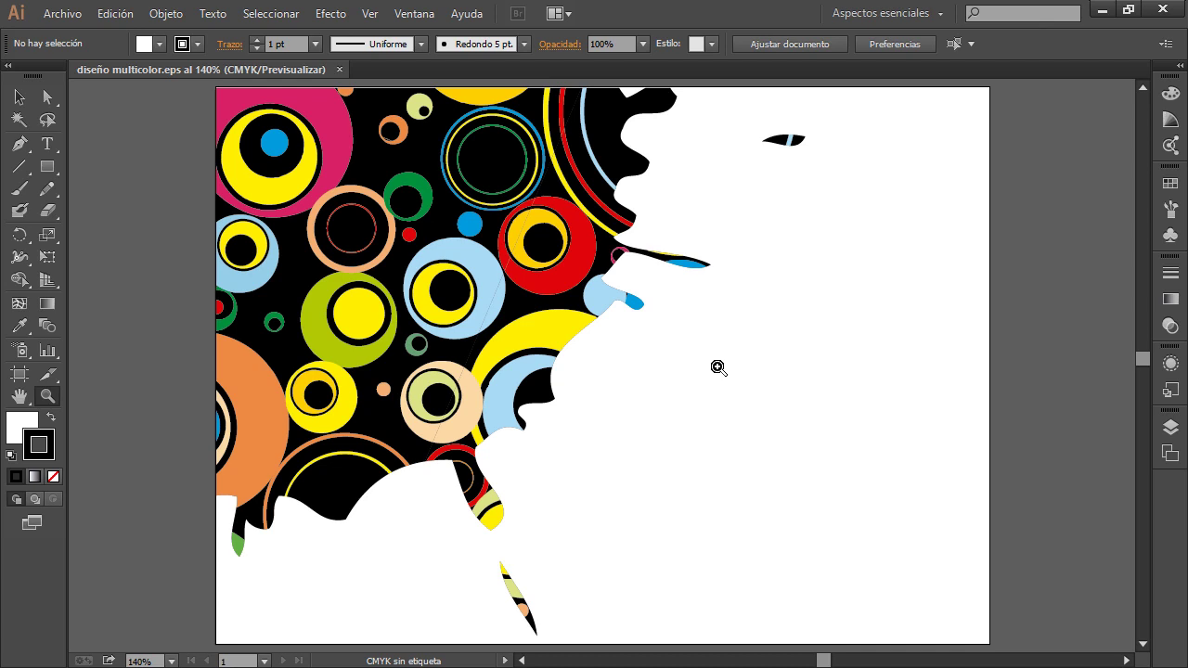
{"action": "left_click", "coordinate": [171, 661]}
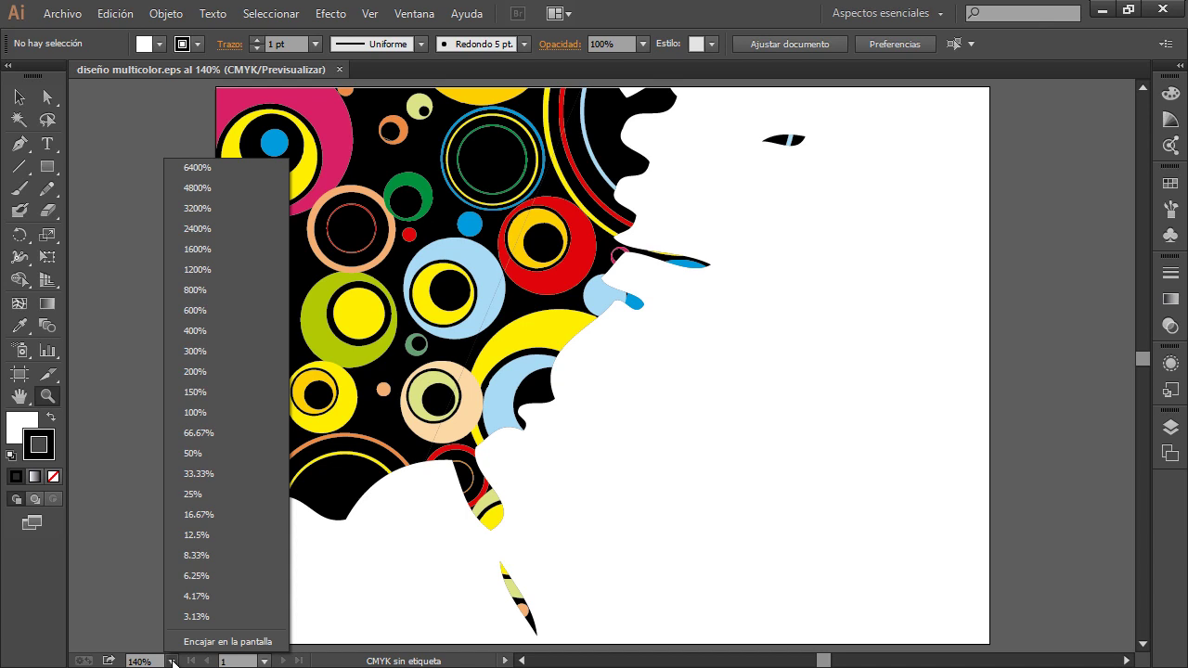
Step: Close the preset zoom list without choosing a value, keeping the view at 140%
{"action": "left_click", "coordinate": [545, 517]}
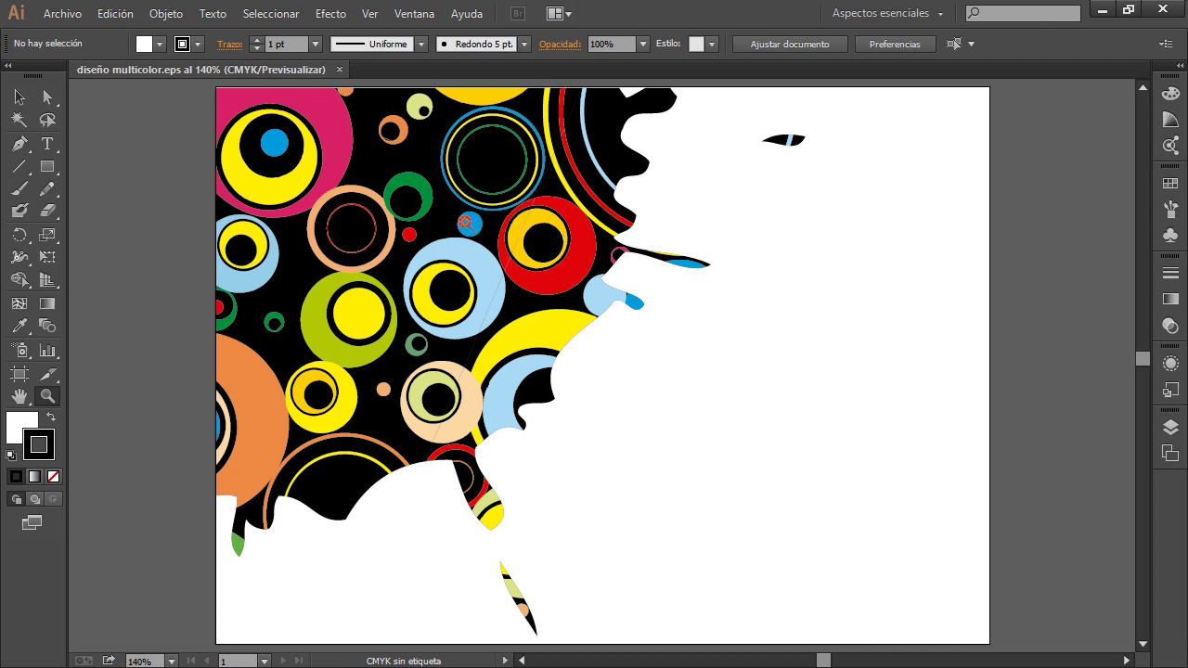
Step: Zoom in stepwise on the blue dot to 400%, then to 600% near the orange ring
{"action": "left_click", "coordinate": [468, 223]}
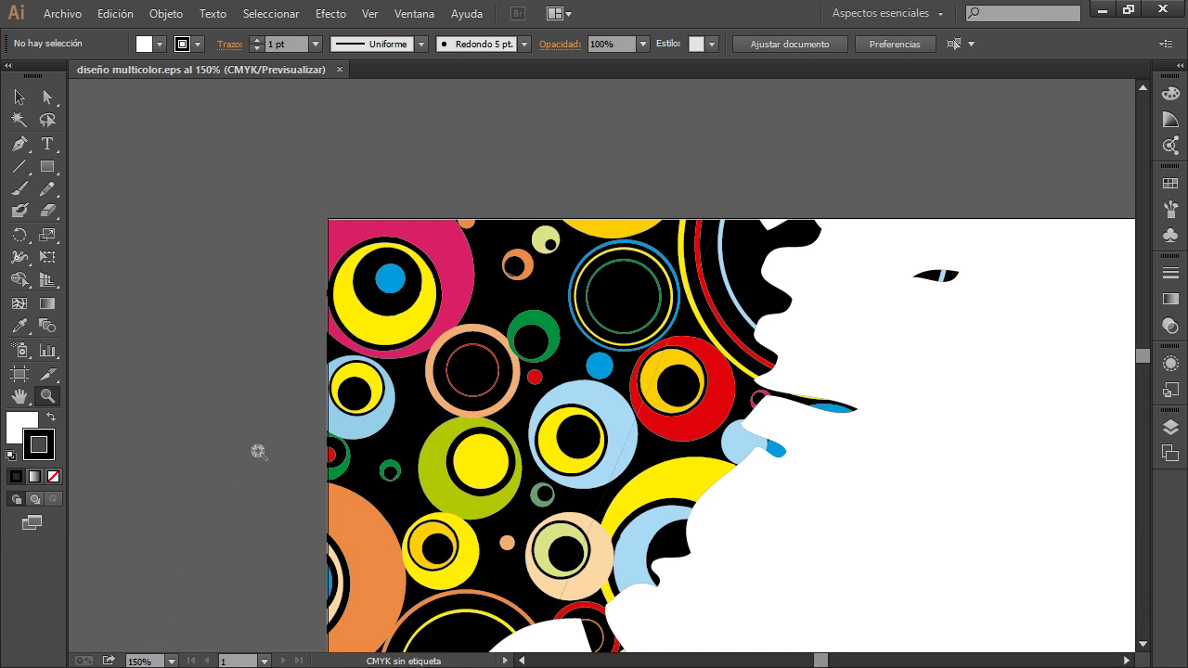
{"action": "left_click", "coordinate": [600, 370]}
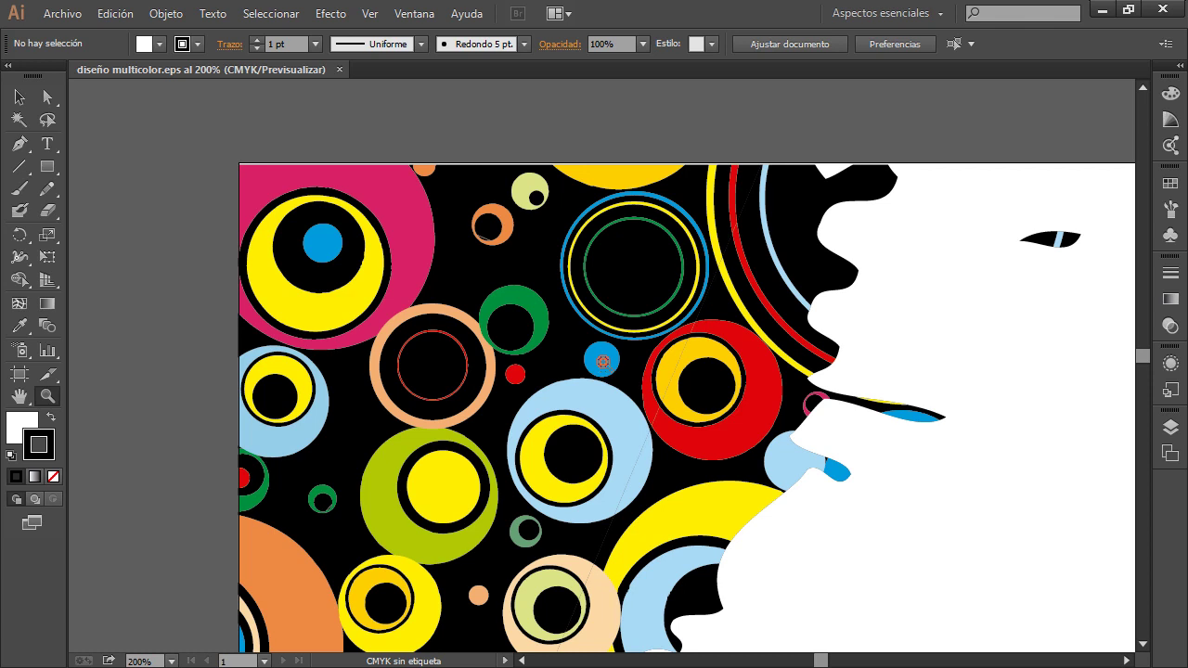
{"action": "left_click", "coordinate": [602, 361]}
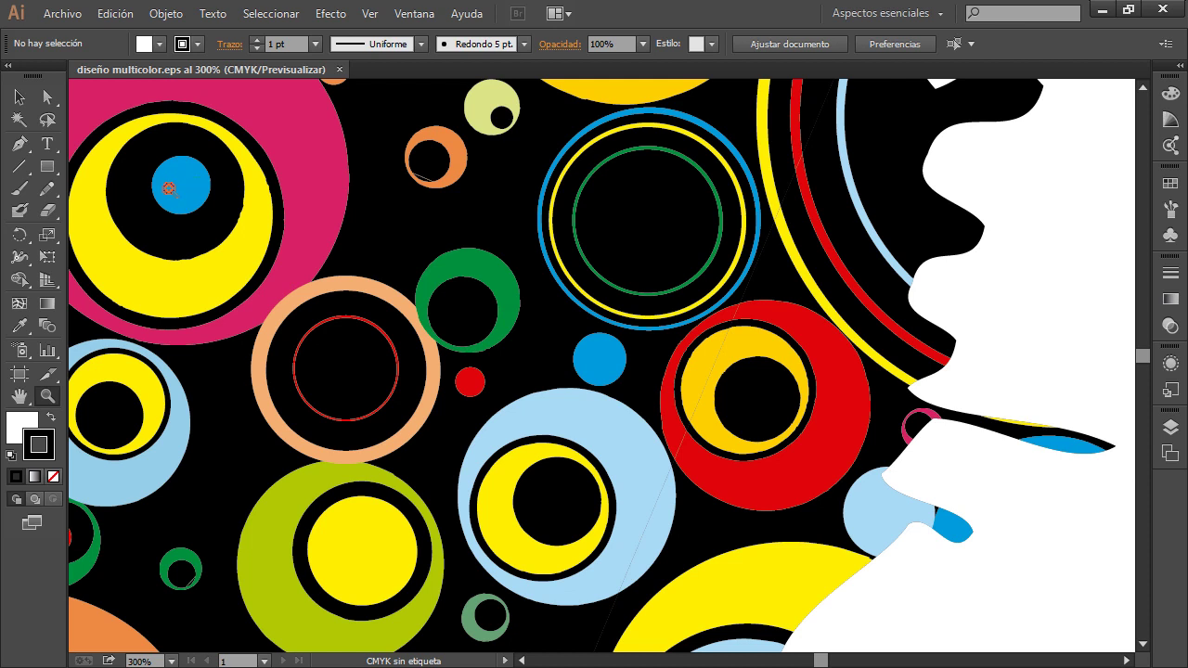
{"action": "left_click", "coordinate": [178, 186]}
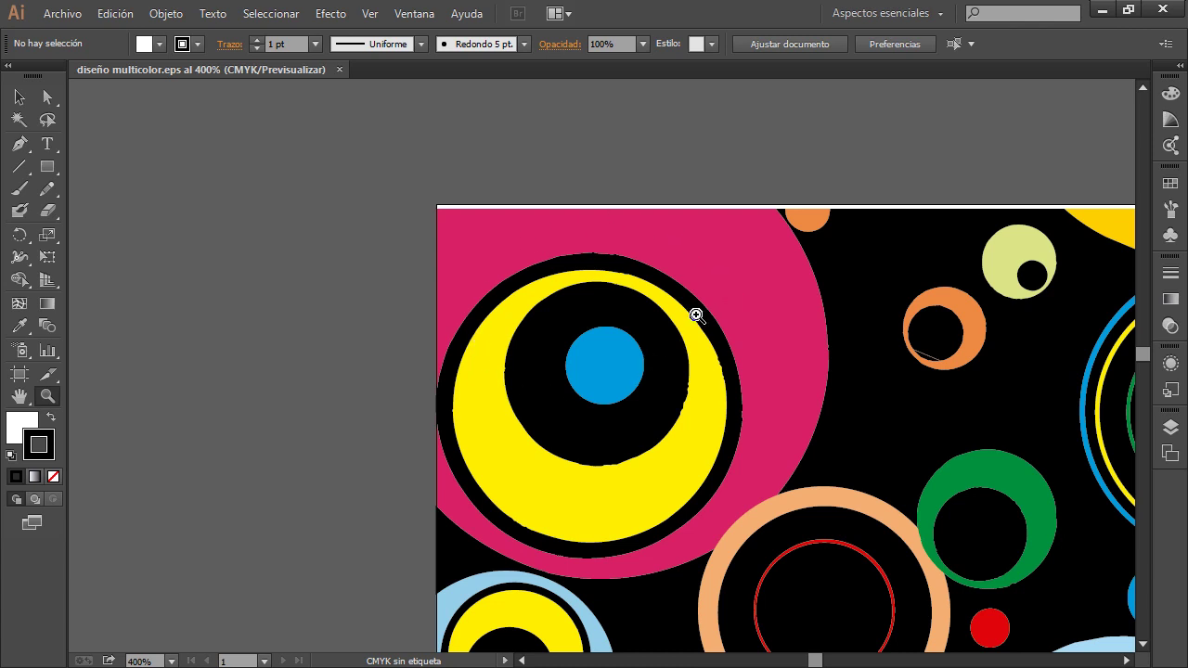
{"action": "left_click", "coordinate": [931, 340]}
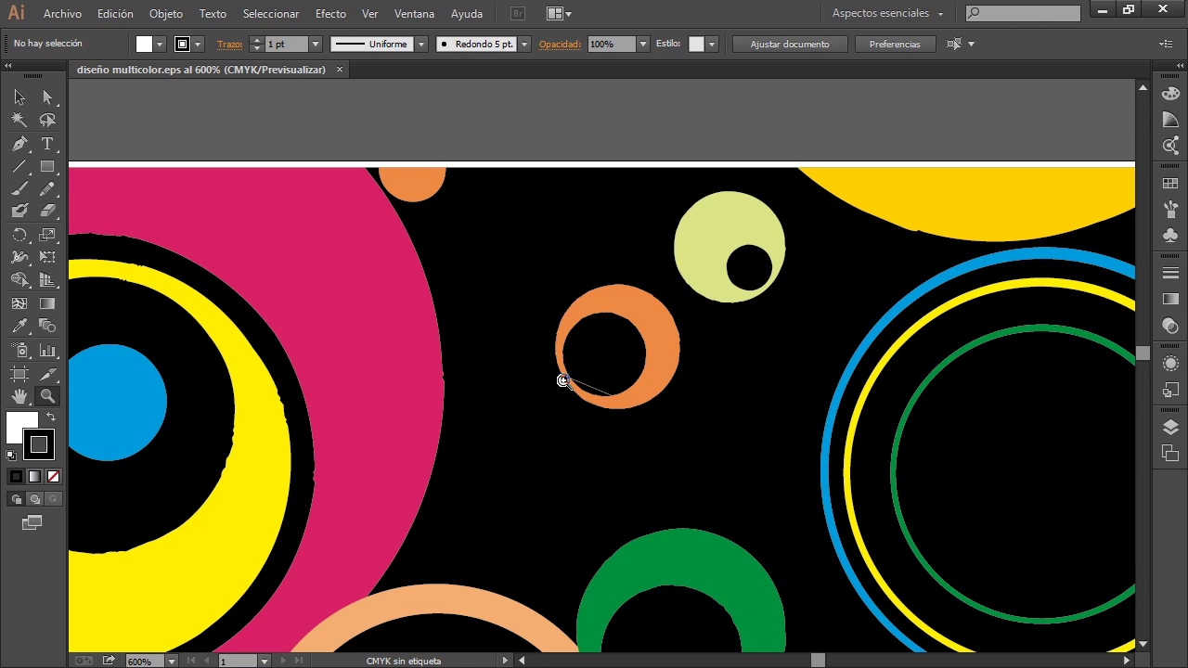
Step: Reset the view to 100% and scroll to centre the artboard
{"action": "double_click", "coordinate": [45, 395]}
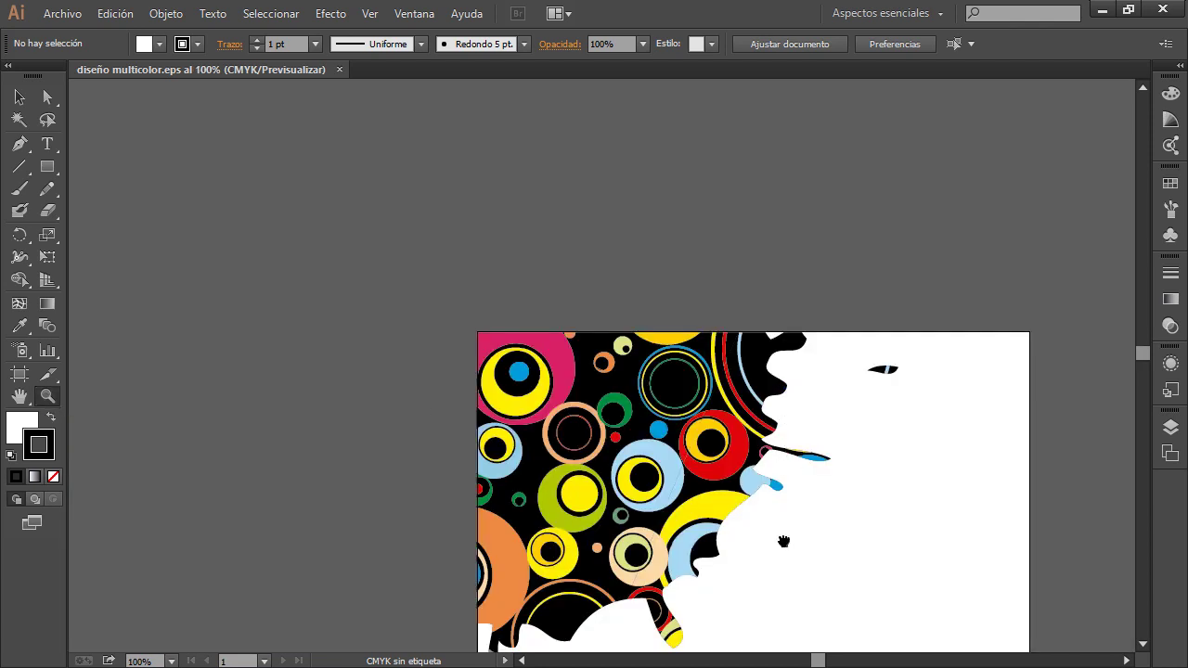
{"action": "scroll", "coordinate": [787, 503], "scroll_direction": "down", "scroll_amount": 3}
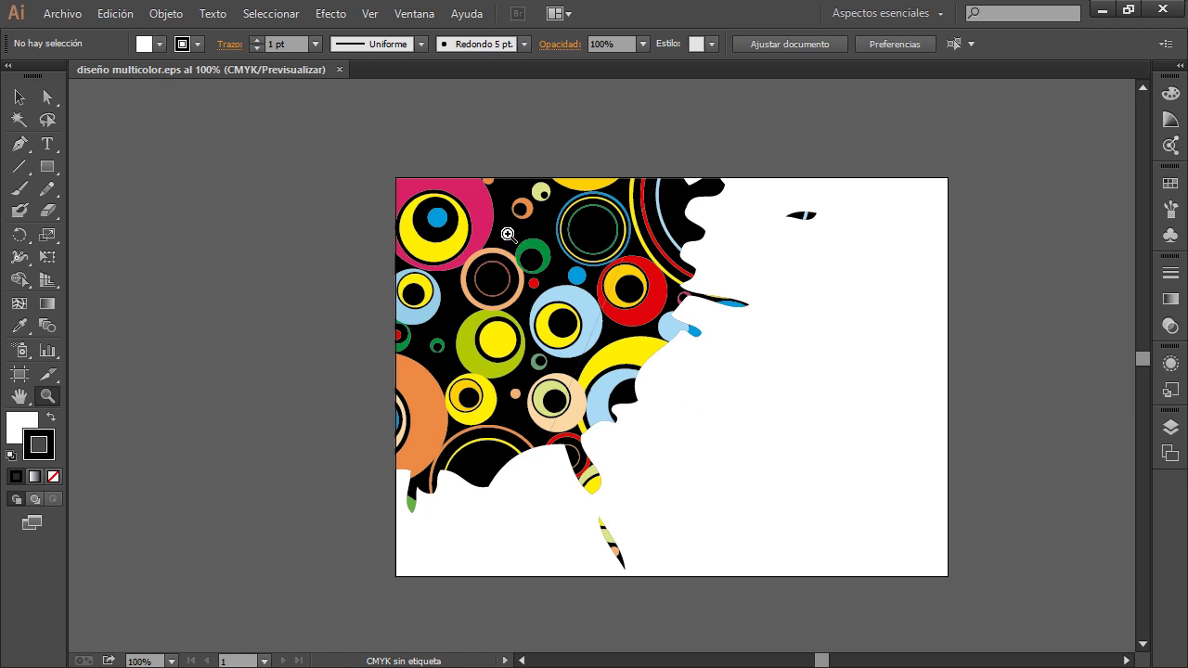
Step: Marquee-zoom around the green ring to about 1211% to inspect its edges
{"action": "mouse_move", "coordinate": [508, 234]}
{"action": "left_mouse_down"}
{"action": "mouse_move", "coordinate": [553, 273]}
{"action": "mouse_move", "coordinate": [559, 296]}
{"action": "mouse_move", "coordinate": [561, 281]}
{"action": "left_mouse_up"}
{"action": "left_click_drag", "start_coordinate": [561, 280], "coordinate": [561, 280]}
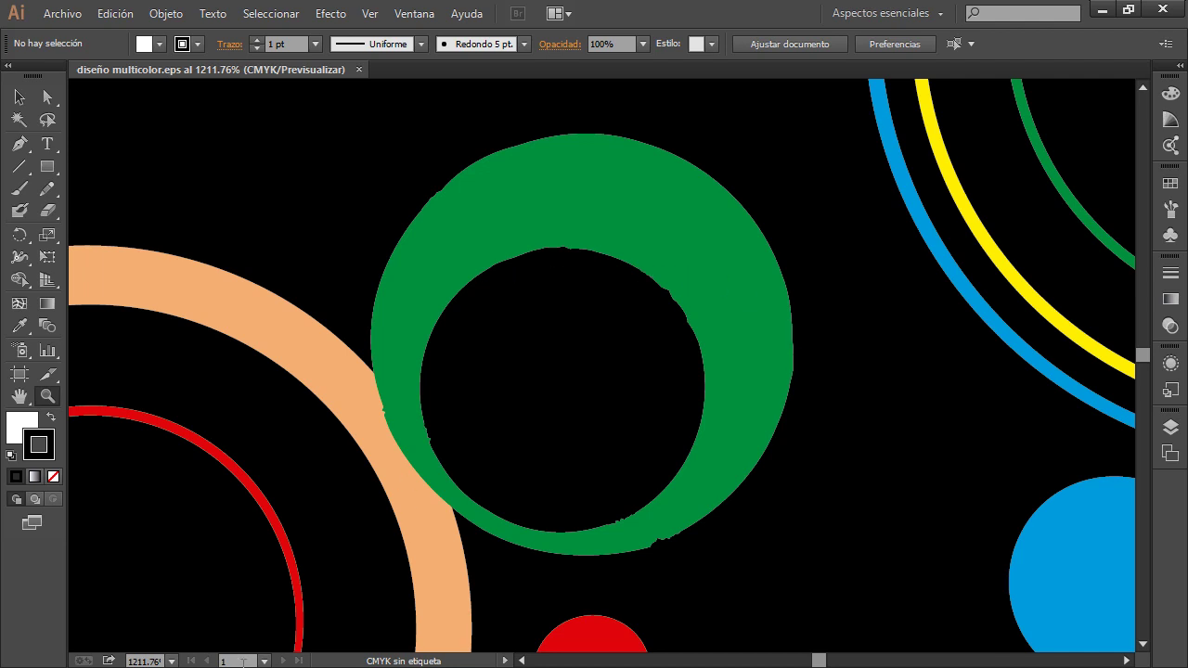
Step: Set the view magnification to 200%, then reopen the preset zoom-level list
{"action": "left_click", "coordinate": [160, 661]}
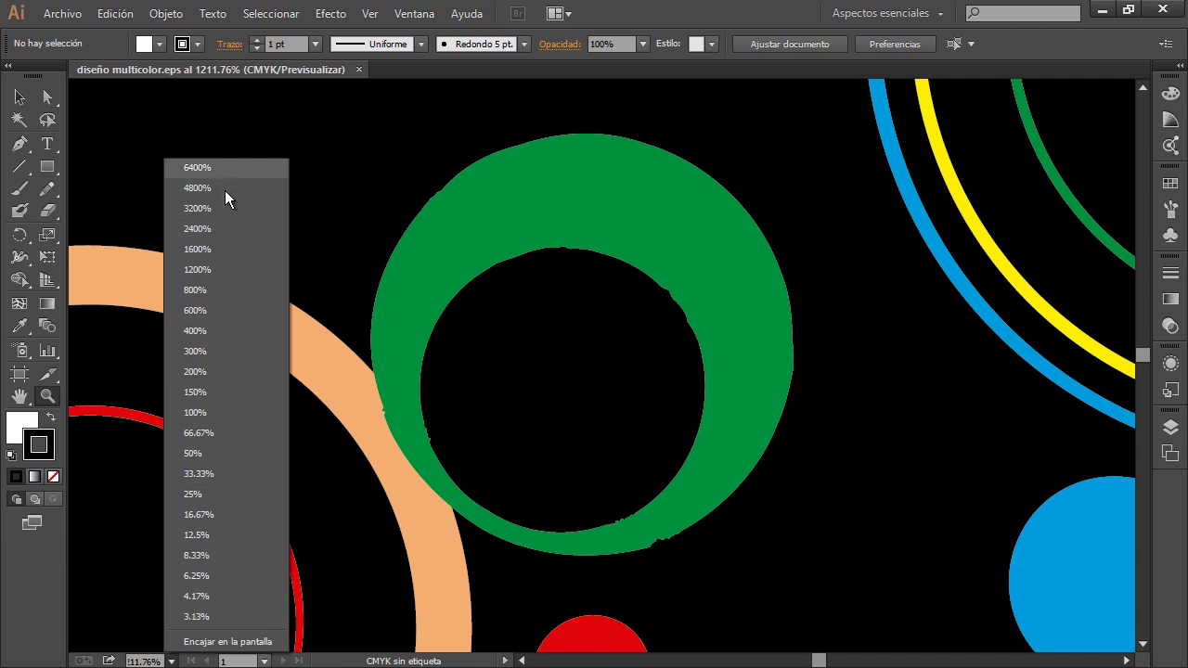
{"action": "left_click", "coordinate": [238, 372]}
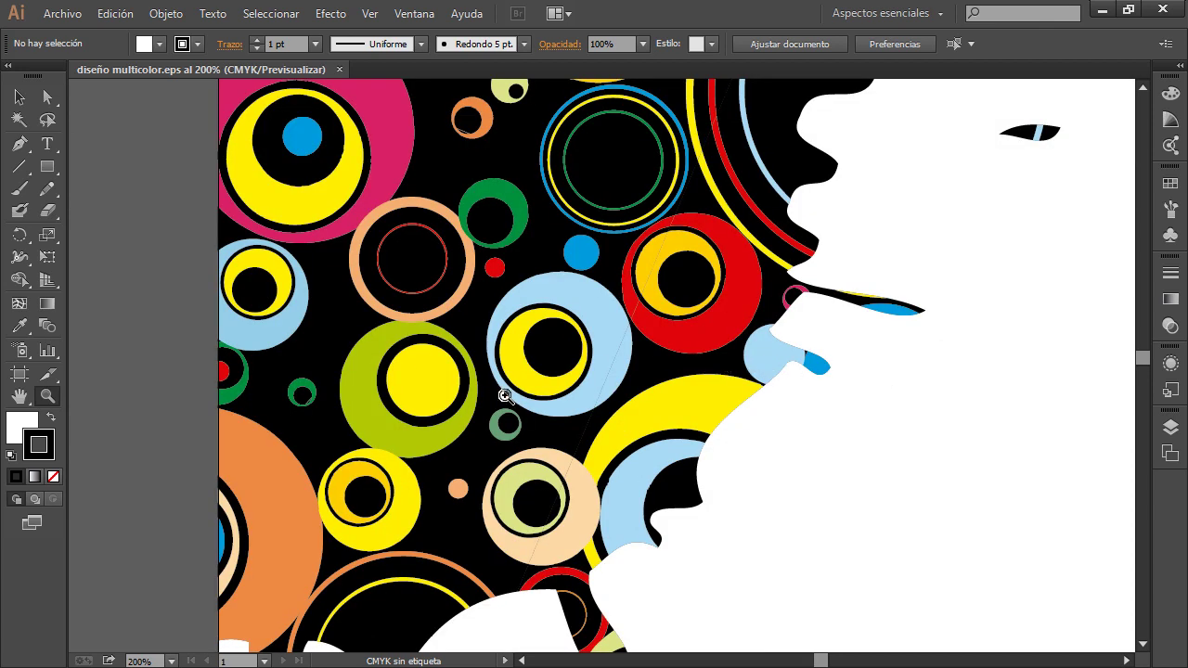
{"action": "left_click", "coordinate": [172, 661]}
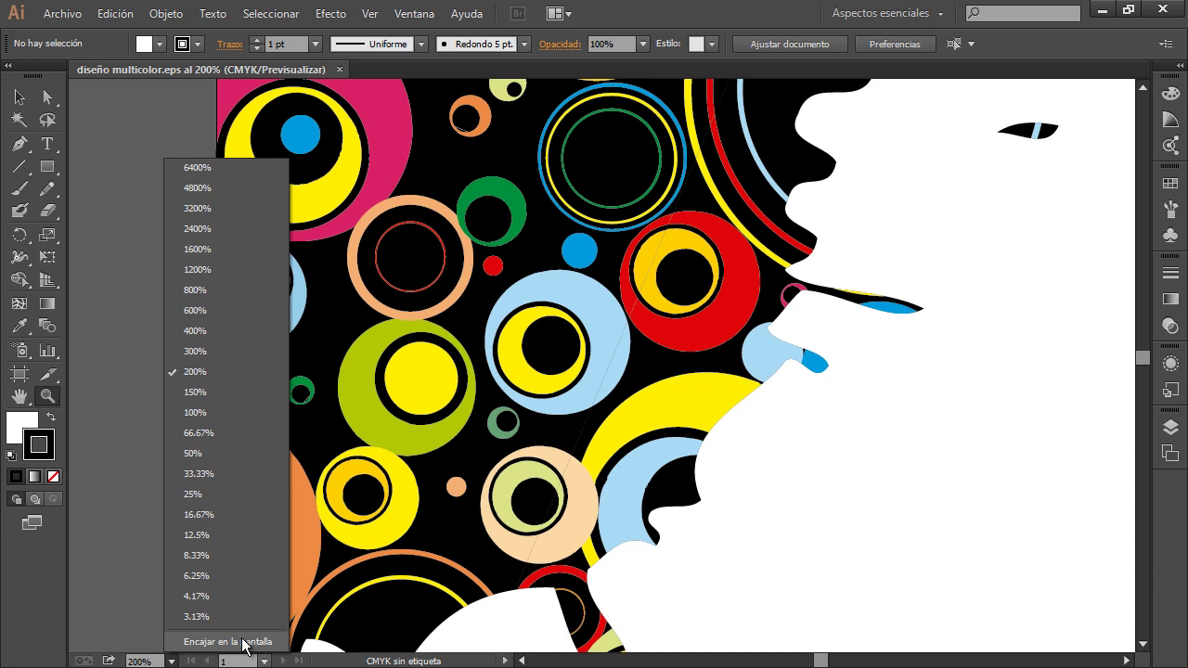
Step: Choose 'Encajar en la pantalla' to fit the whole artboard in the window
{"action": "left_click", "coordinate": [243, 642]}
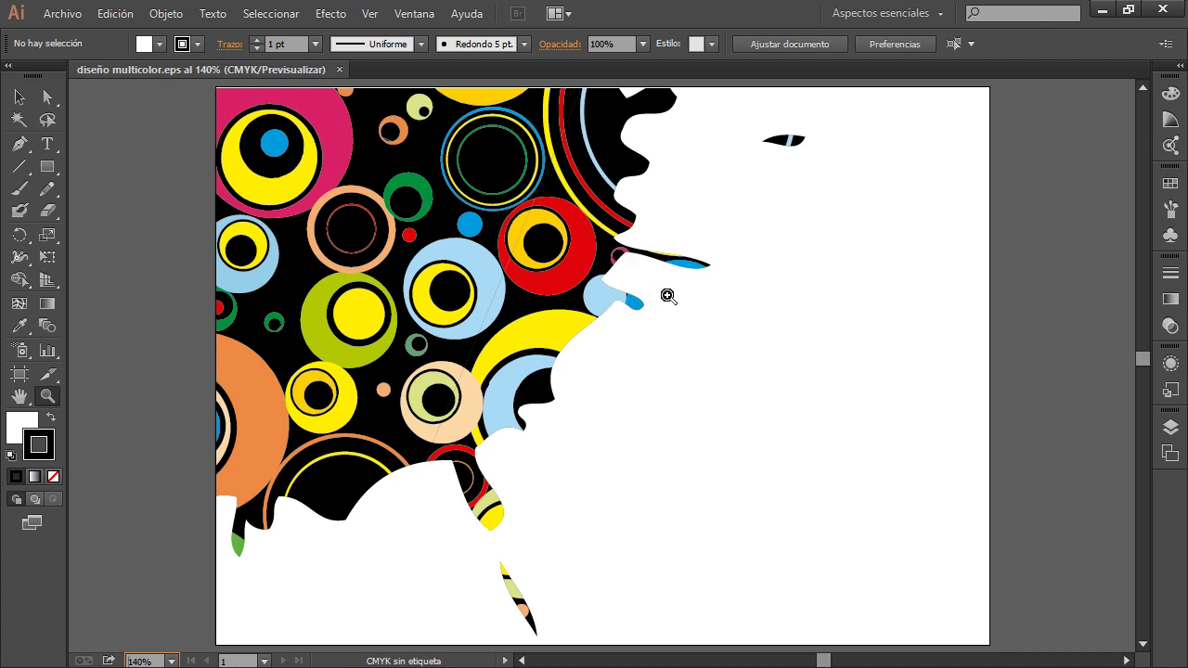
{"action": "left_click", "coordinate": [721, 327]}
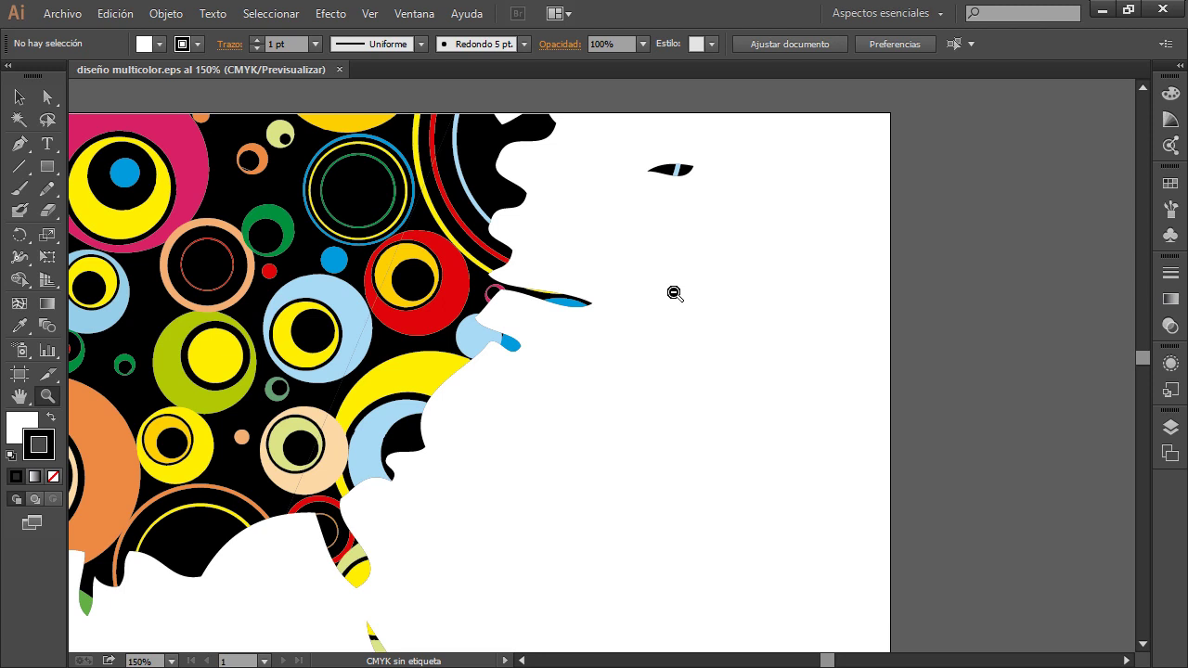
{"action": "left_click", "coordinate": [414, 279], "text": "alt"}
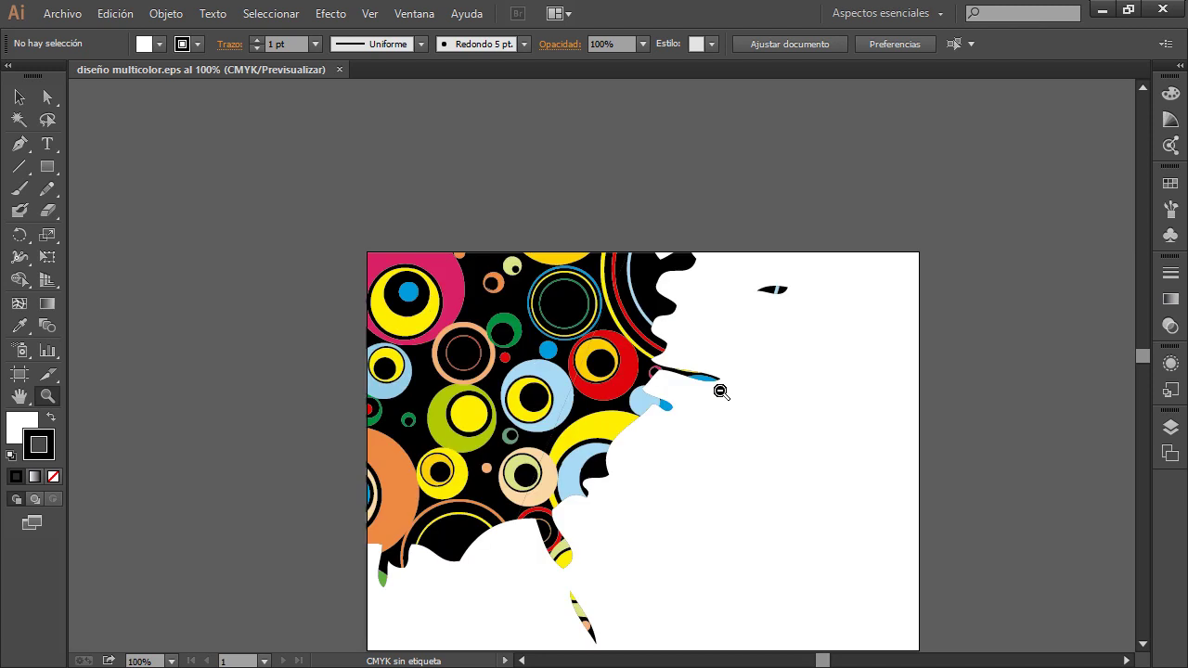
{"action": "left_click", "coordinate": [631, 434], "text": "alt"}
{"action": "left_click", "coordinate": [617, 380], "text": "alt"}
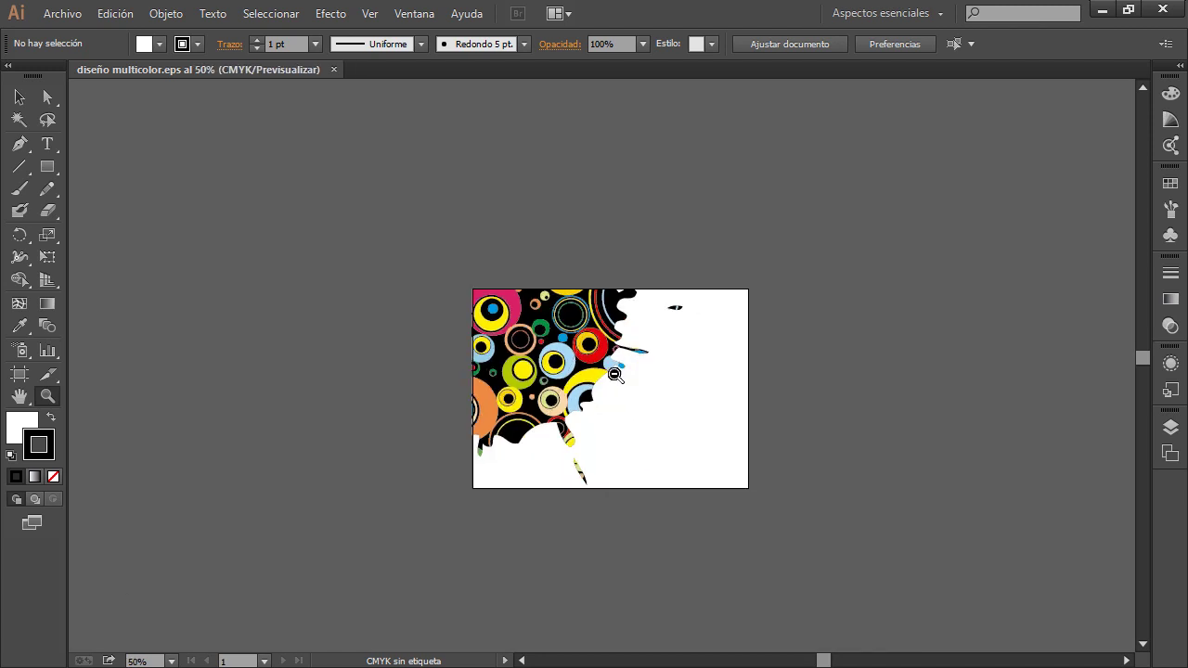
{"action": "left_click", "coordinate": [711, 394], "text": "alt"}
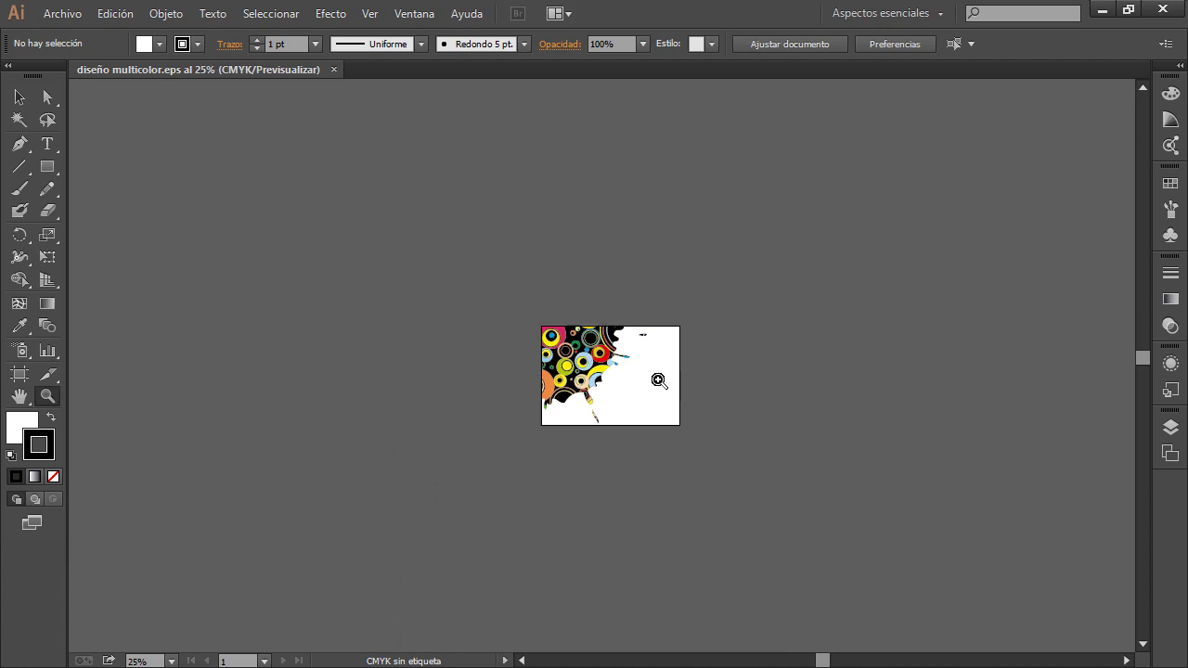
{"action": "left_click", "coordinate": [171, 661]}
{"action": "left_click", "coordinate": [199, 639]}
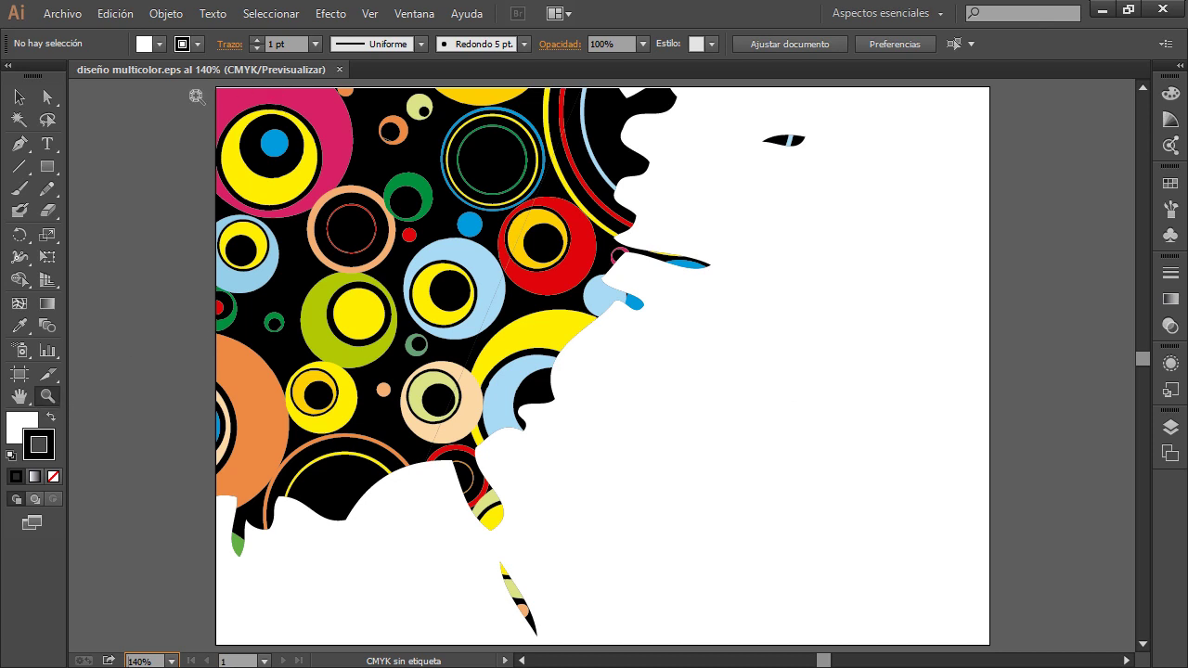
Step: Switch to the Selection tool, then the Rectangle tool, holding Ctrl+Space for temporary zoom with each
{"action": "left_click", "coordinate": [19, 96]}
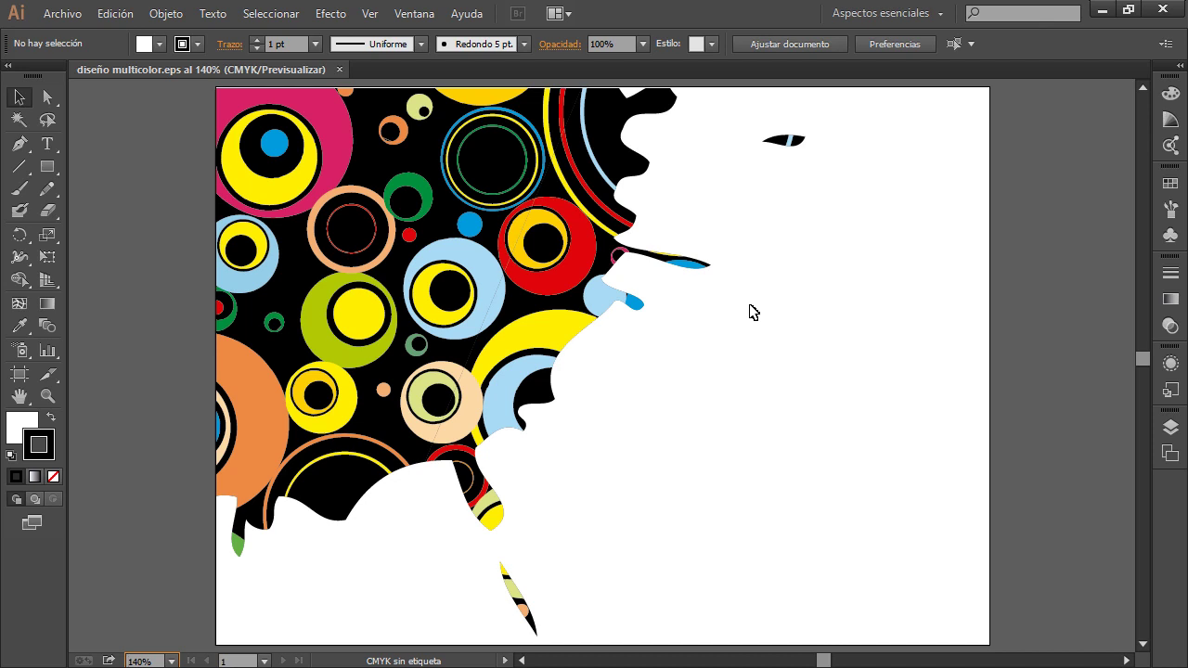
{"action": "key", "text": "ctrl+space"}
{"action": "left_click", "coordinate": [47, 167]}
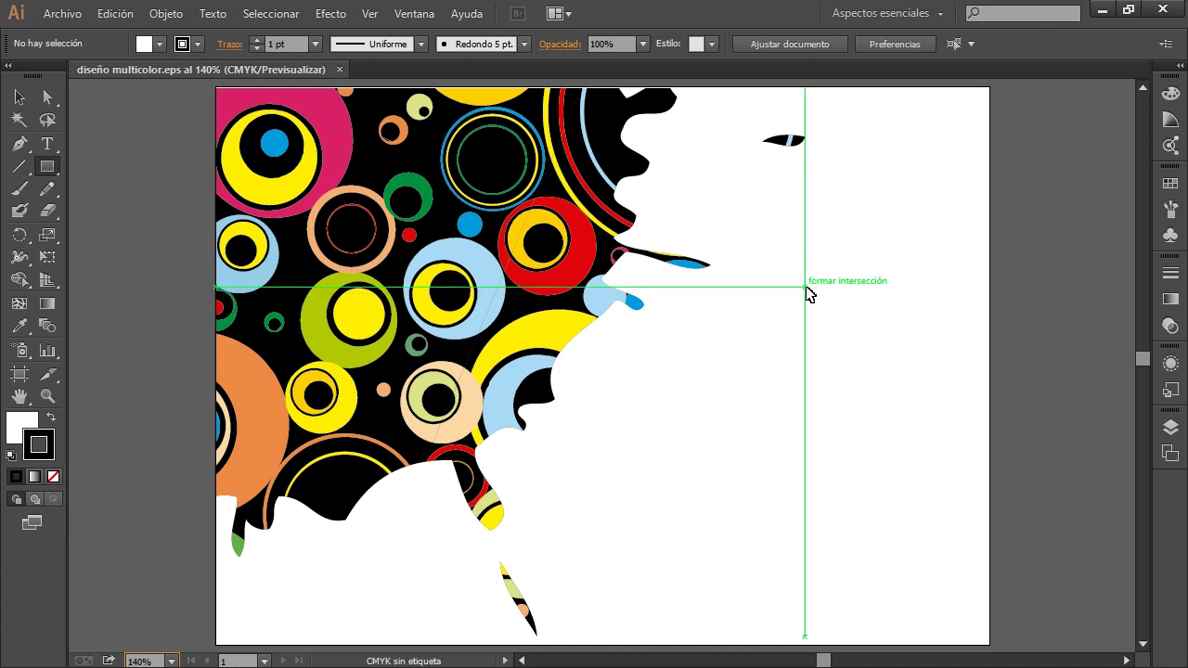
{"action": "key", "text": "ctrl+space"}
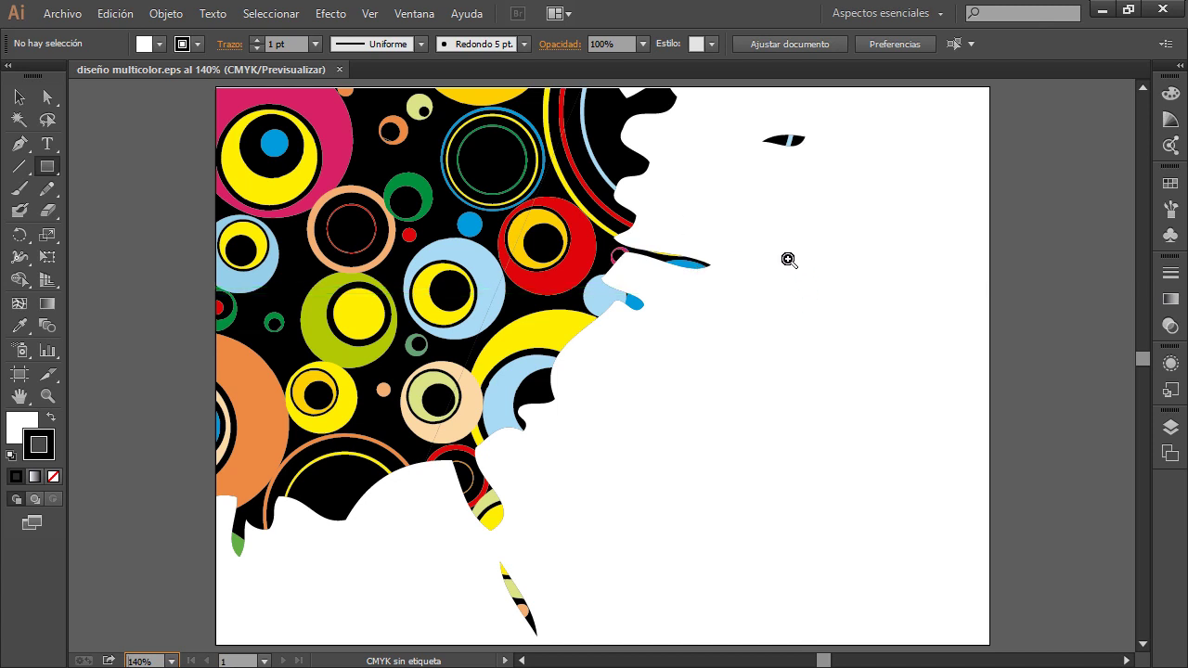
Step: Marquee-zoom around the red circle with the yellow ring to about 972%
{"action": "left_click_drag", "start_coordinate": [483, 199], "coordinate": [581, 274]}
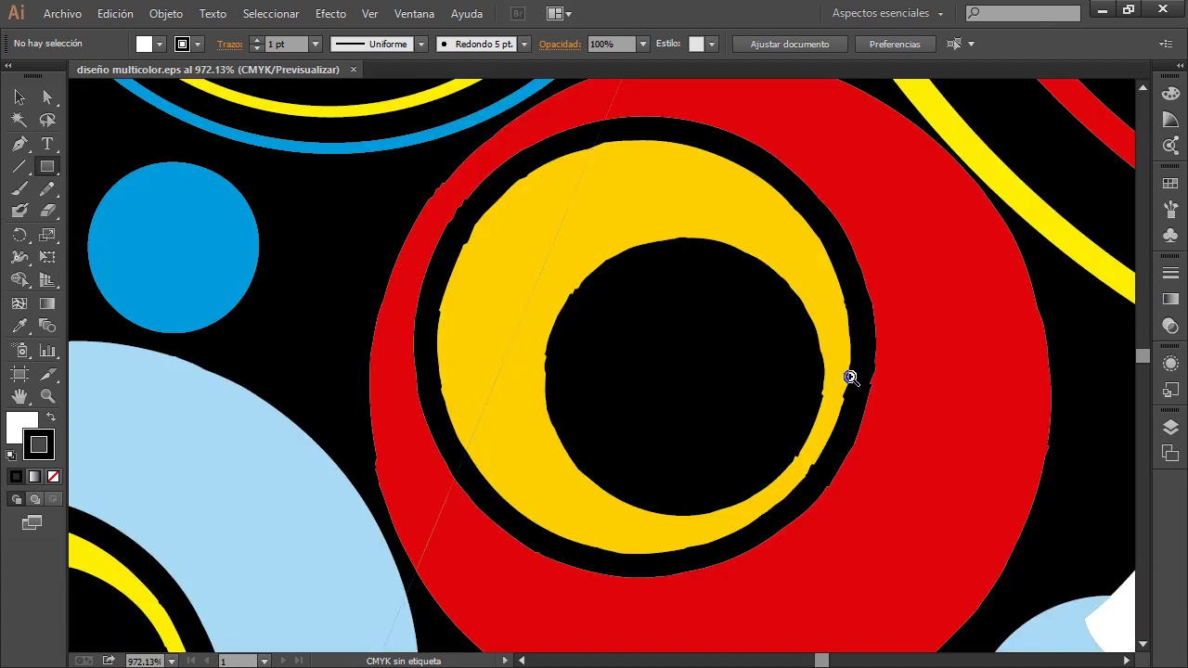